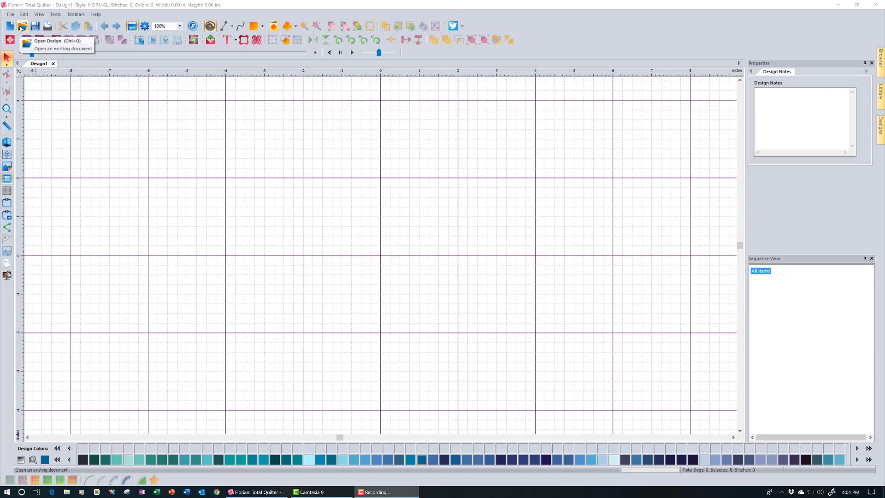
Step: Open Sunflower Delight.qli from the HQ-Sunflower-Delight.zip archive on the desktop and display the design in 3D view
{"action": "left_click", "coordinate": [22, 28]}
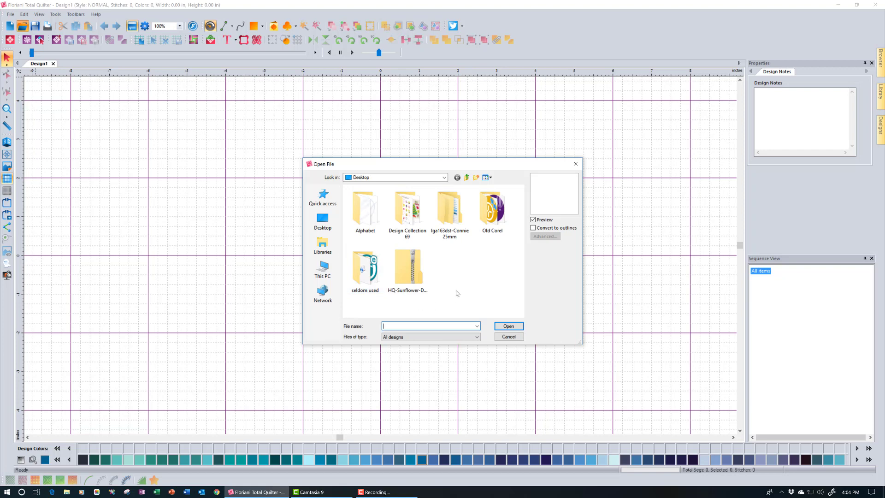
{"action": "left_click", "coordinate": [404, 340]}
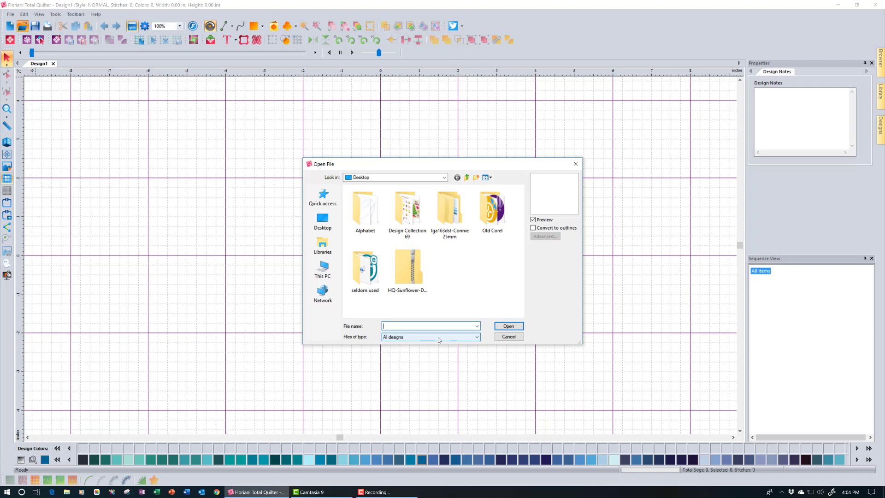
{"action": "left_click", "coordinate": [477, 338]}
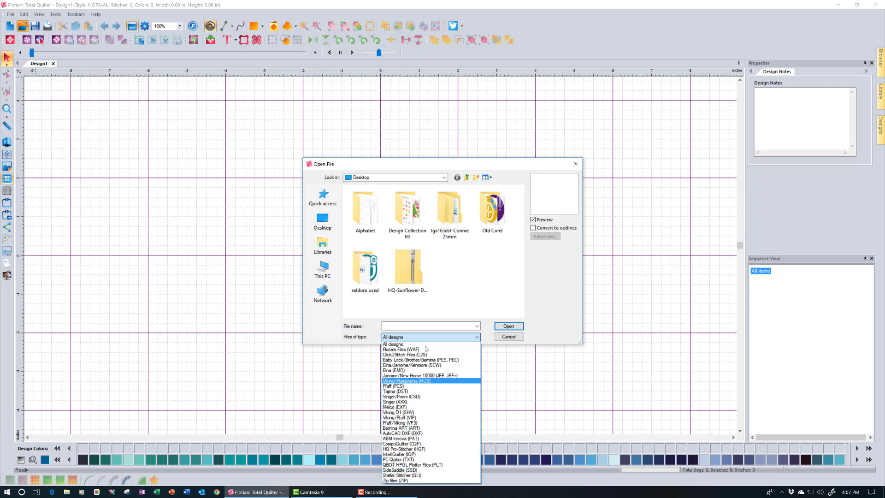
{"action": "left_click", "coordinate": [446, 287]}
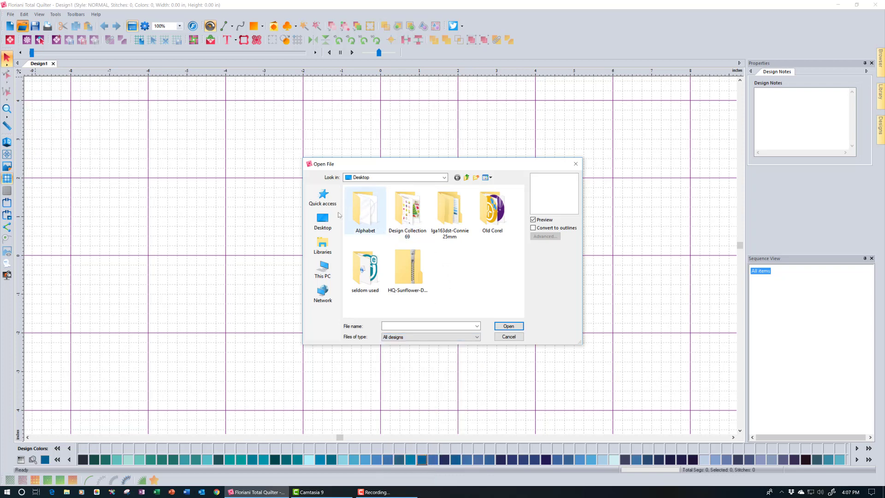
{"action": "left_click", "coordinate": [409, 280]}
{"action": "double_click", "coordinate": [409, 281]}
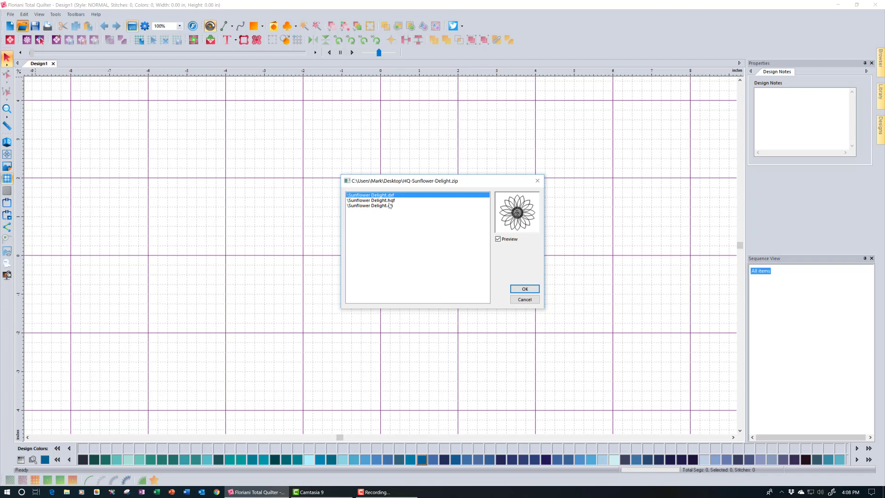
{"action": "left_click", "coordinate": [389, 207]}
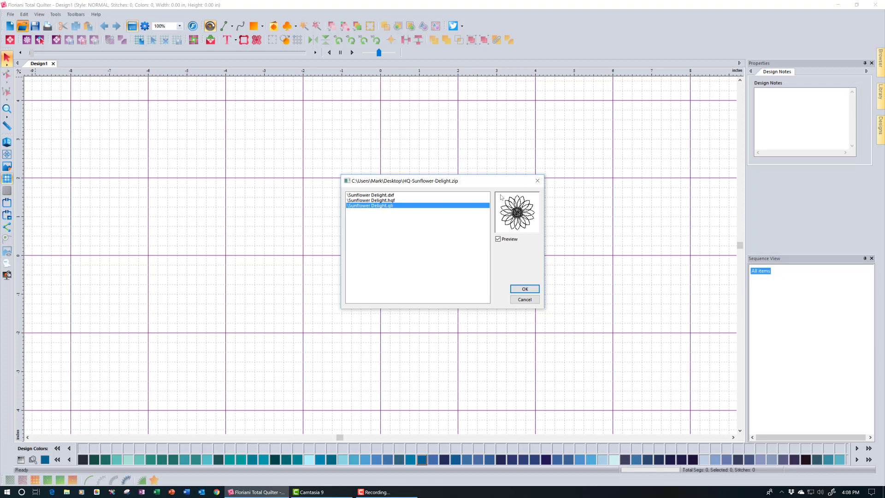
{"action": "left_click", "coordinate": [524, 290]}
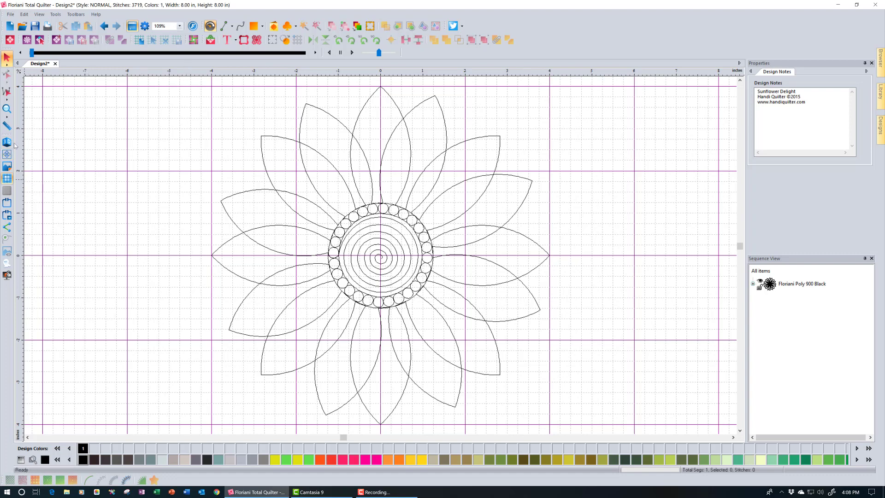
{"action": "left_click", "coordinate": [7, 142]}
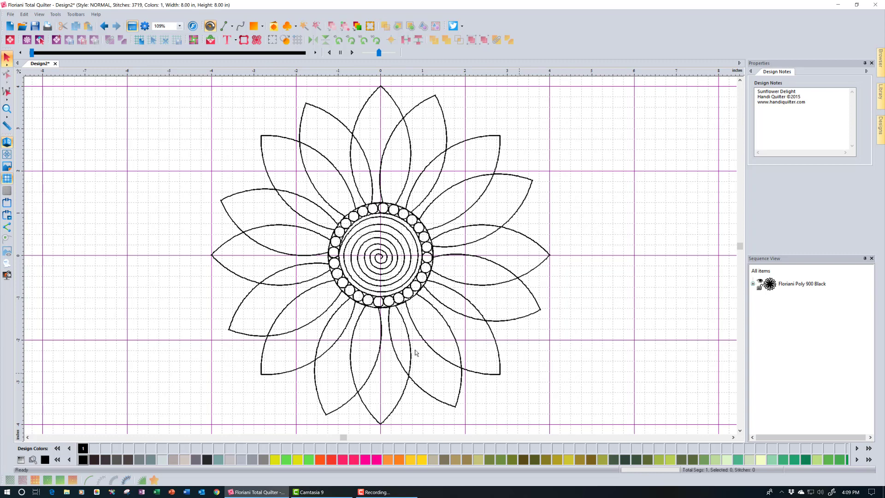
{"action": "left_click", "coordinate": [10, 14]}
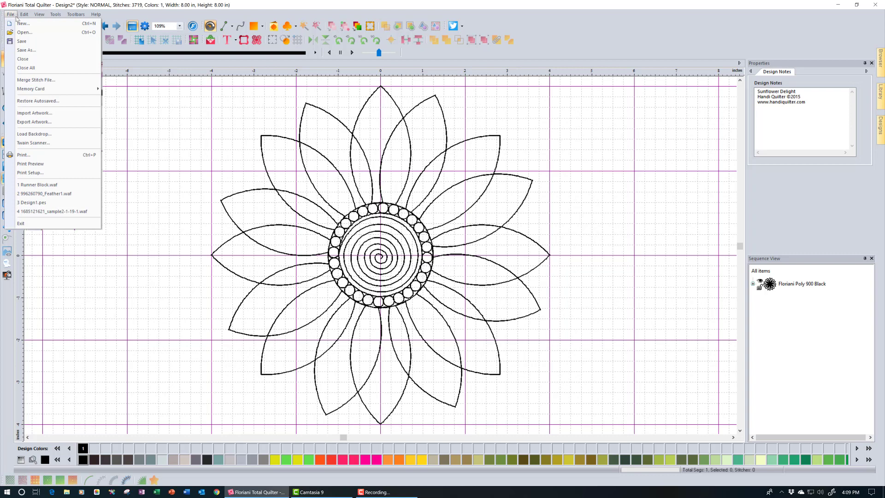
{"action": "left_click", "coordinate": [23, 52]}
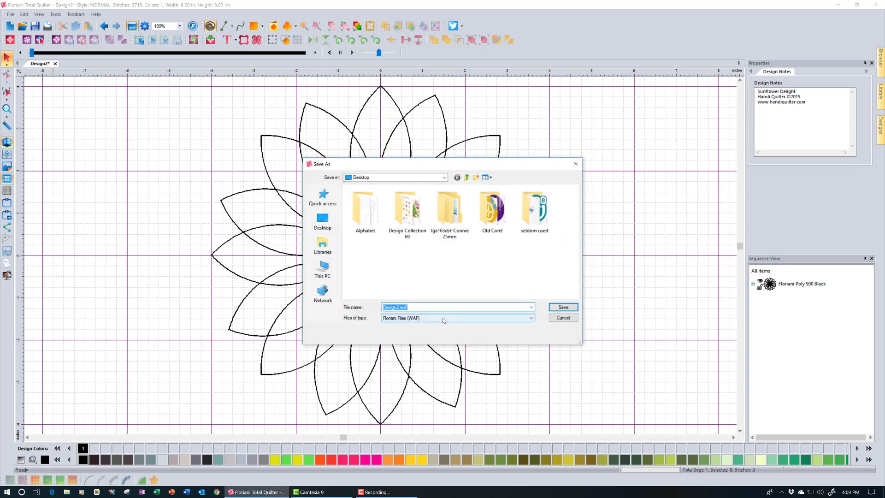
{"action": "left_click", "coordinate": [563, 317]}
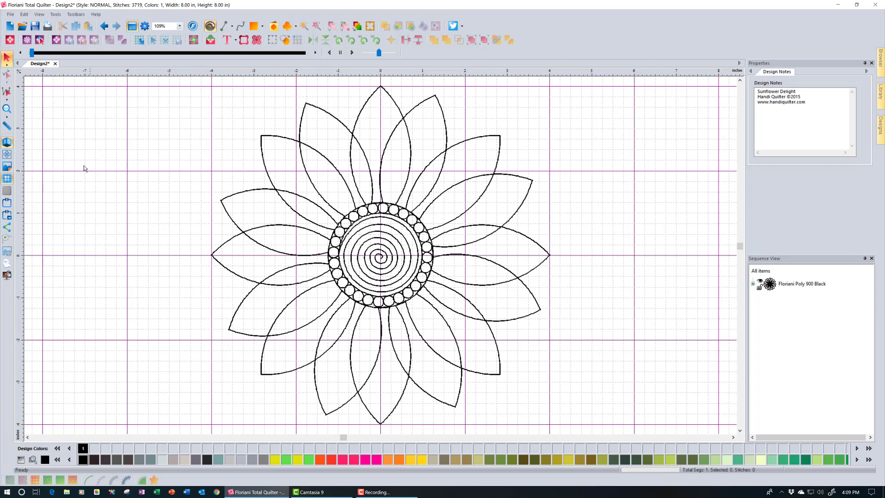
Step: Simulate the sunflower design's stitch-out from its first stitch to its last
{"action": "left_click", "coordinate": [32, 53]}
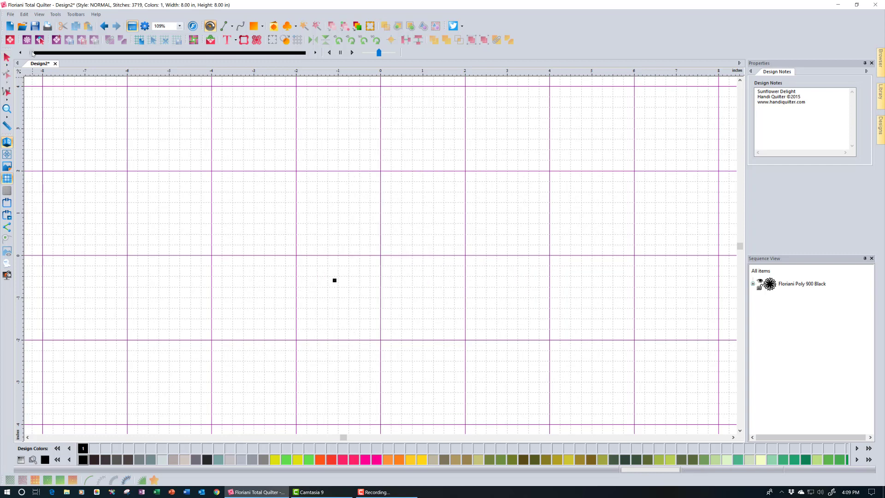
{"action": "left_click_drag", "start_coordinate": [32, 53], "coordinate": [314, 83]}
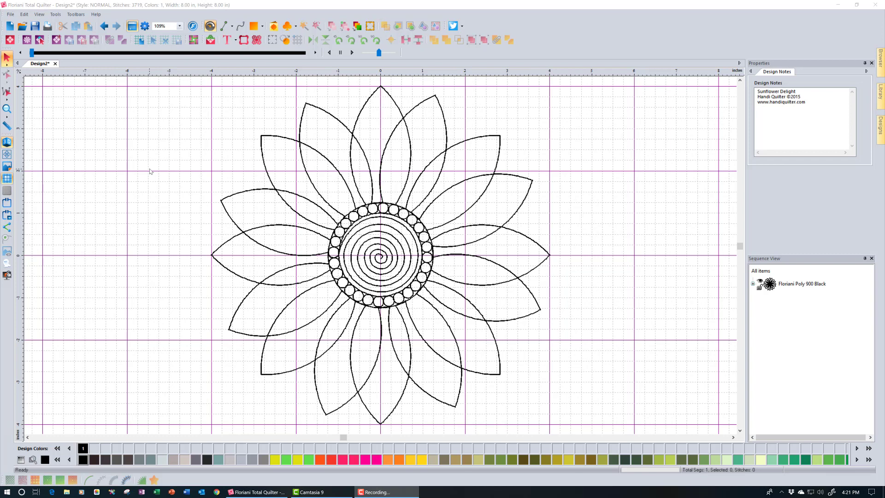
Step: Open Sunflower Delight.dxf from the HQ-Sunflower-Delight.zip archive
{"action": "left_click", "coordinate": [20, 31]}
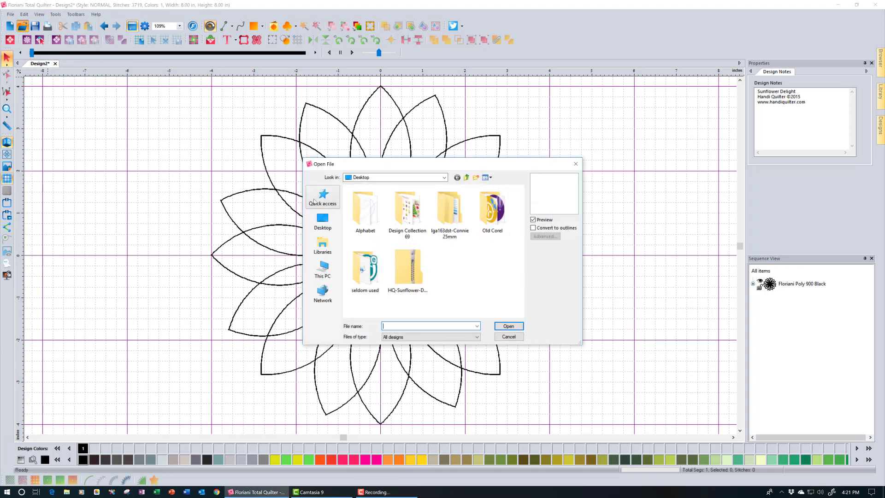
{"action": "double_click", "coordinate": [409, 268]}
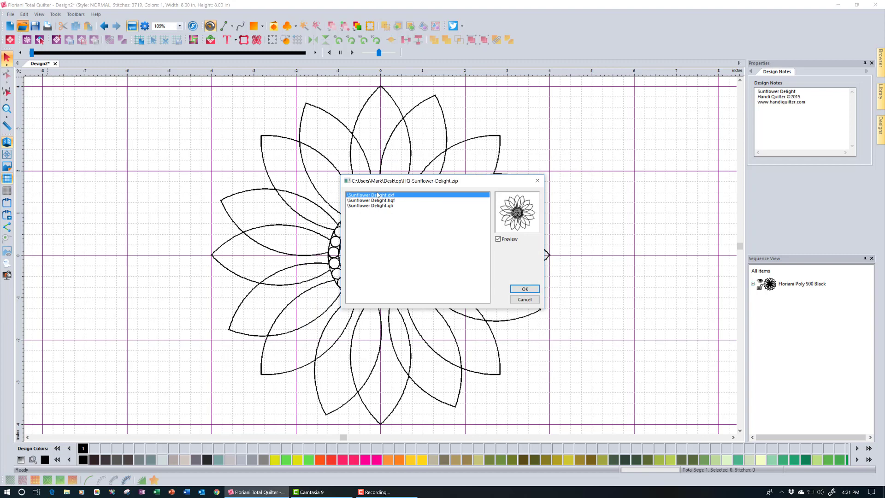
{"action": "left_click", "coordinate": [525, 289]}
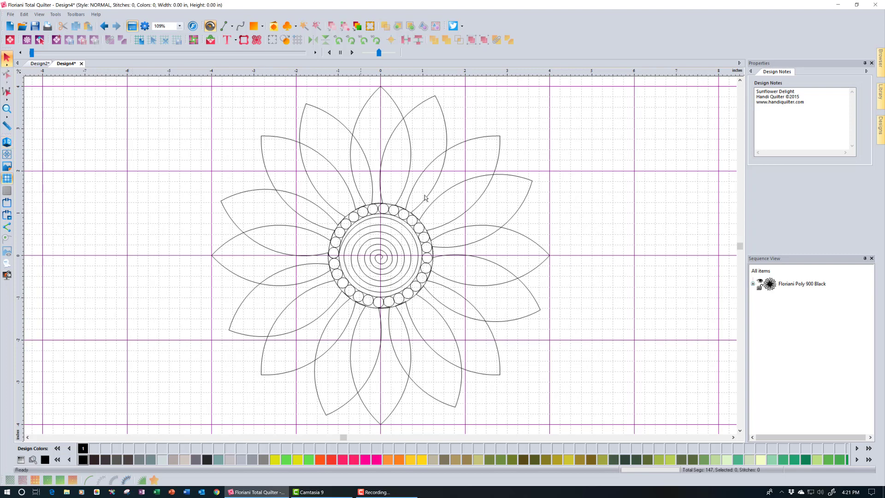
Step: Examine the individual artwork segments under the Floriani Poly 900 Black thread in the sequence
{"action": "left_click", "coordinate": [752, 285]}
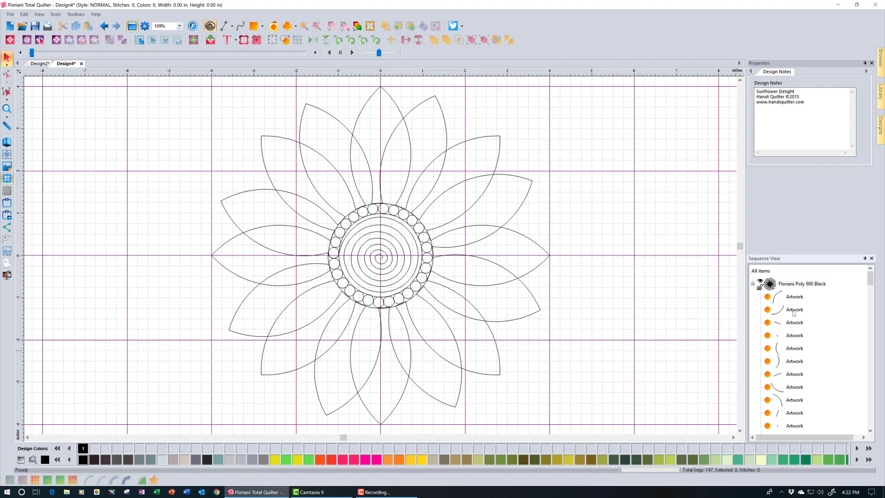
{"action": "left_click", "coordinate": [870, 430]}
{"action": "left_click_drag", "start_coordinate": [870, 431], "coordinate": [870, 430]}
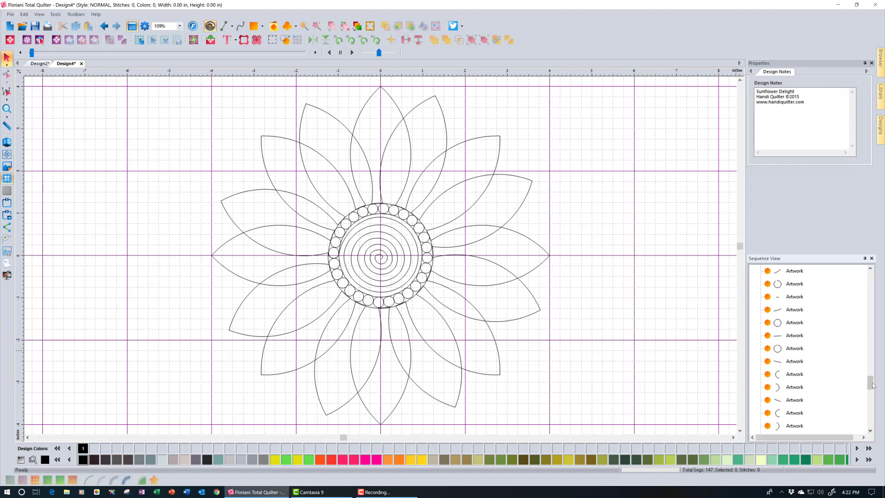
{"action": "left_click_drag", "start_coordinate": [870, 383], "coordinate": [871, 279]}
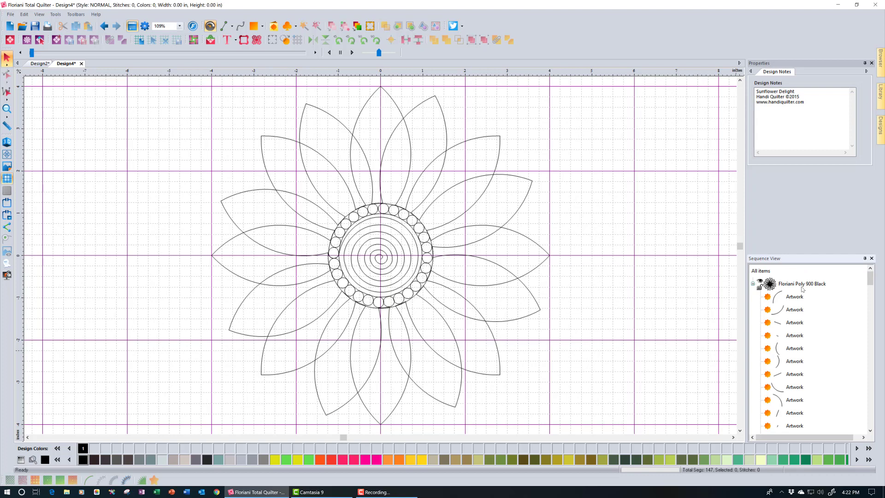
{"action": "left_click", "coordinate": [752, 283]}
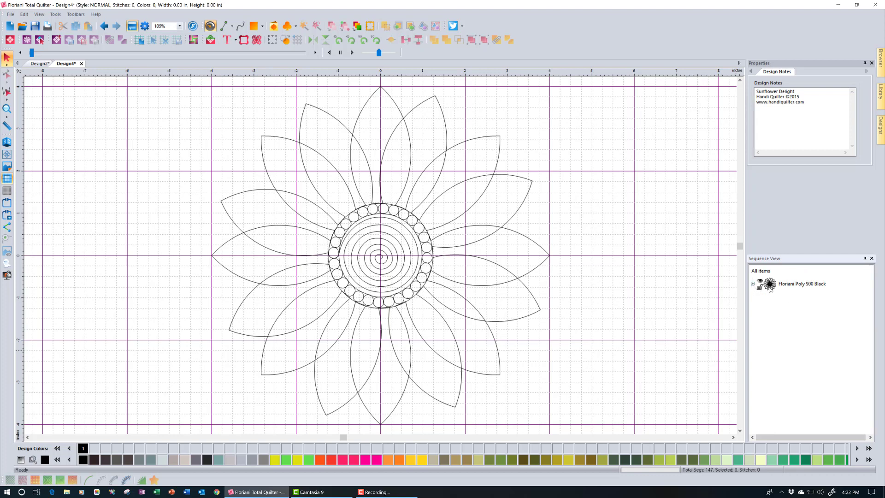
Step: Convert all the black sunflower artwork to run stitches, leaving nothing selected
{"action": "left_click", "coordinate": [802, 286]}
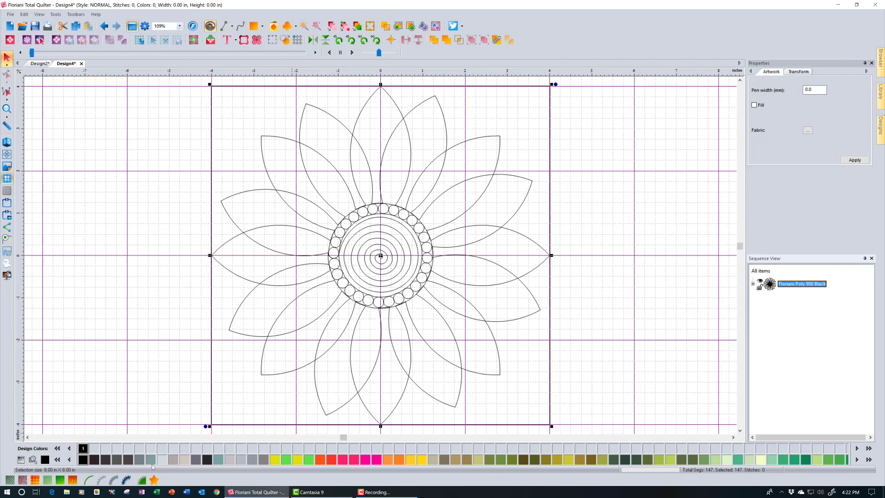
{"action": "left_click", "coordinate": [88, 481]}
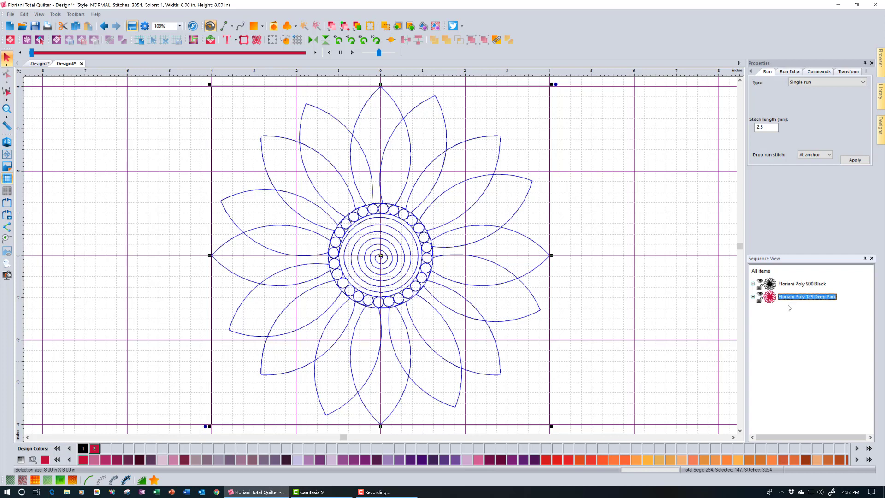
{"action": "left_click", "coordinate": [655, 338]}
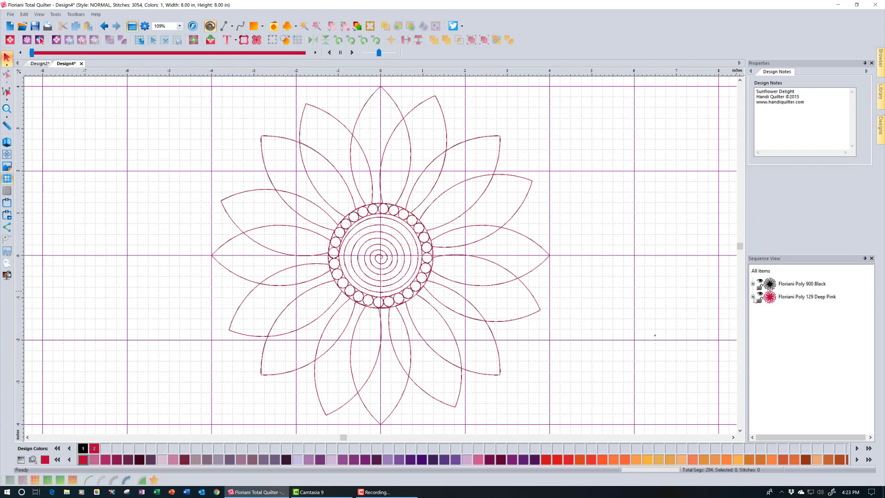
Step: List the run segments of the Floriani Poly 129 Deep Pink thread and simulate their stitching order
{"action": "left_click", "coordinate": [753, 297]}
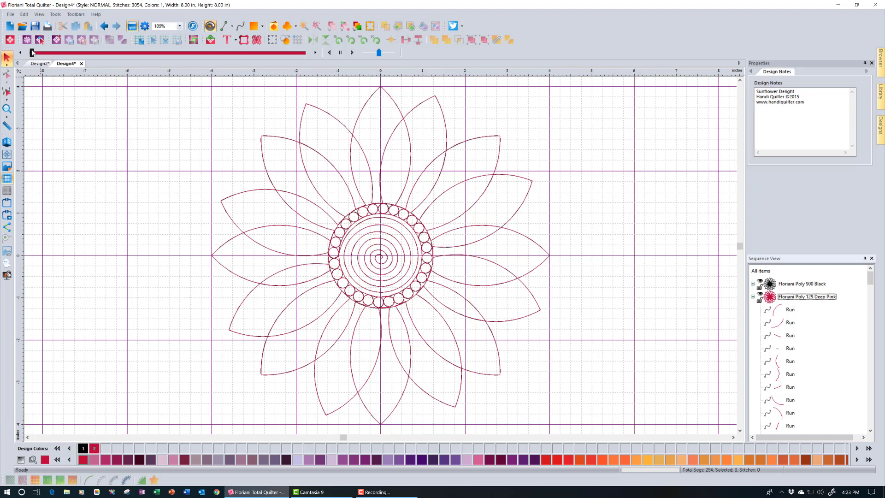
{"action": "left_click_drag", "start_coordinate": [32, 54], "coordinate": [319, 70]}
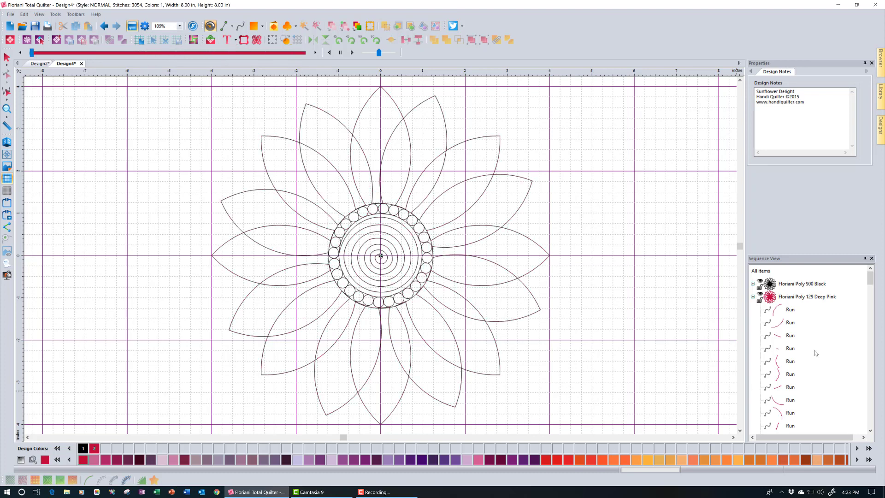
Step: Select all the Deep Pink run stitches and inspect the stitching at the lower-right petal tip up close
{"action": "left_click", "coordinate": [815, 296]}
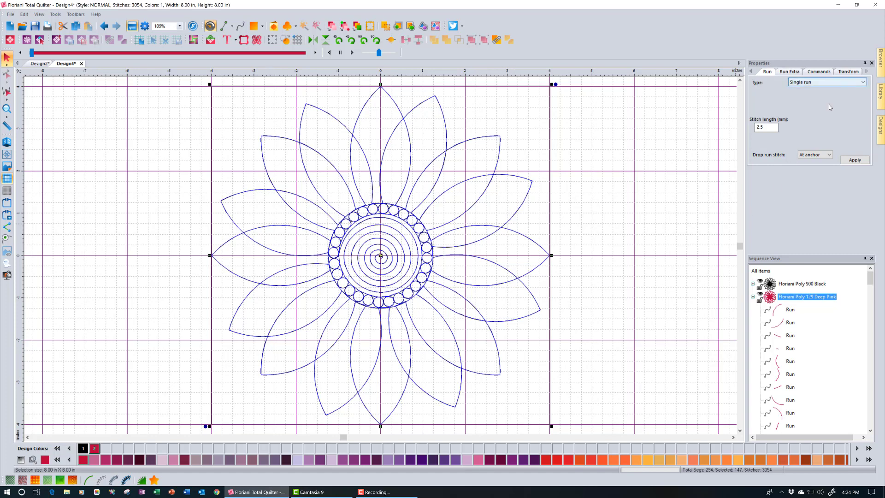
{"action": "left_click", "coordinate": [8, 110]}
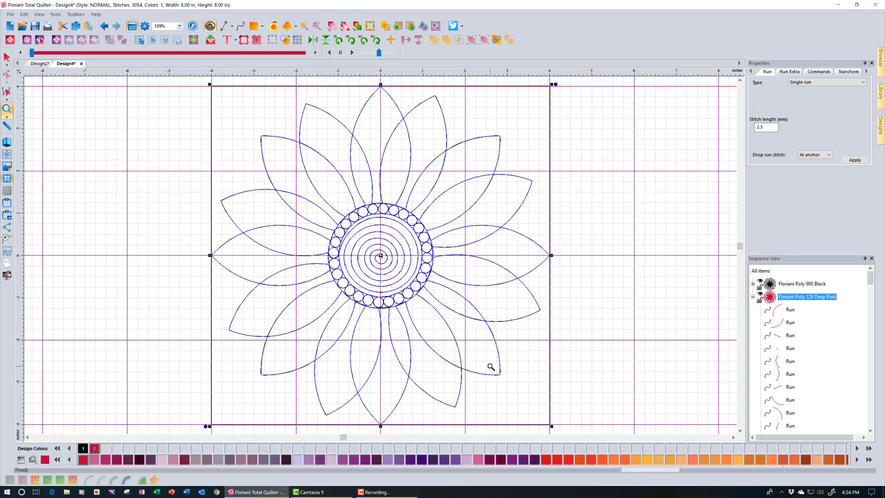
{"action": "left_click_drag", "start_coordinate": [491, 366], "coordinate": [507, 380]}
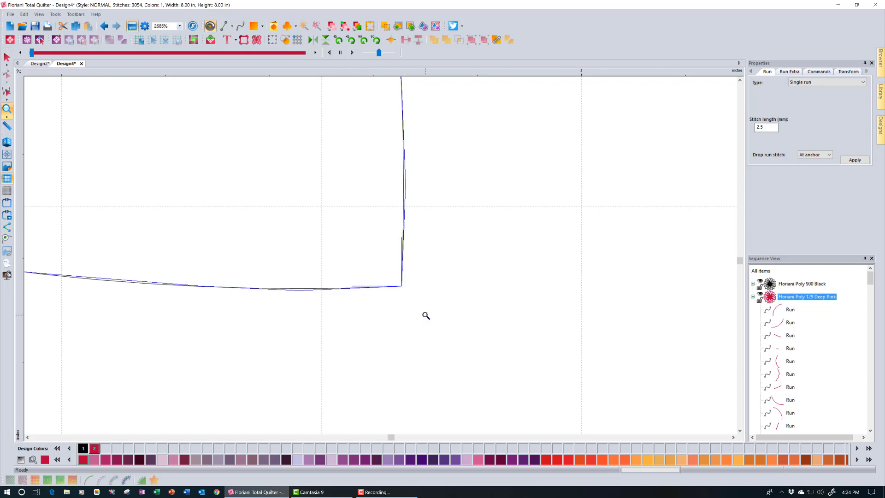
{"action": "left_click", "coordinate": [7, 109]}
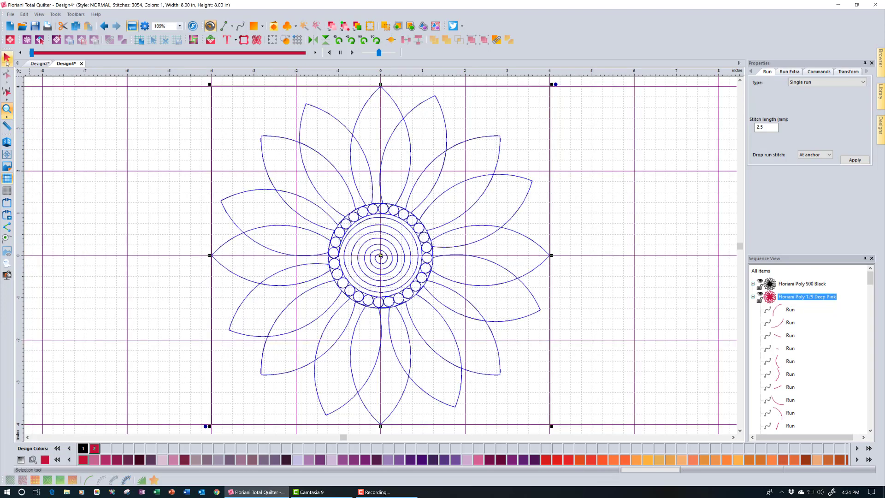
{"action": "left_click", "coordinate": [7, 58]}
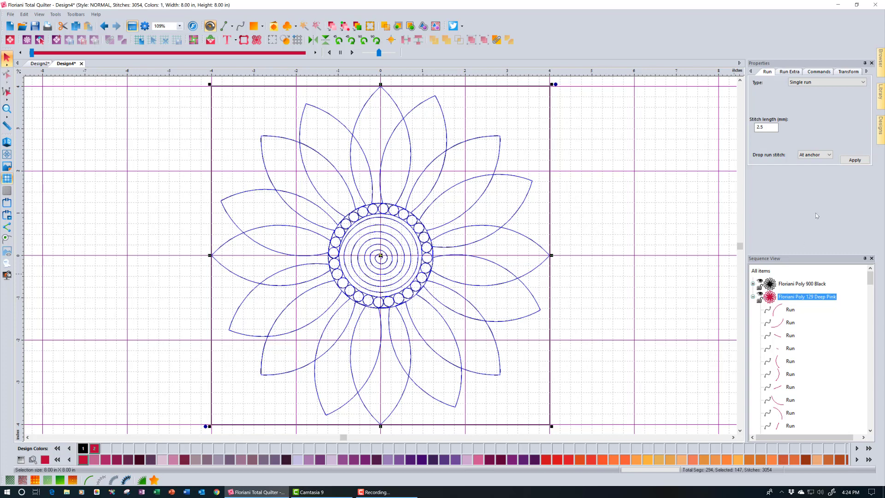
Step: Set both tie in and tie off to none for the selected Deep Pink run stitches
{"action": "left_click", "coordinate": [819, 71]}
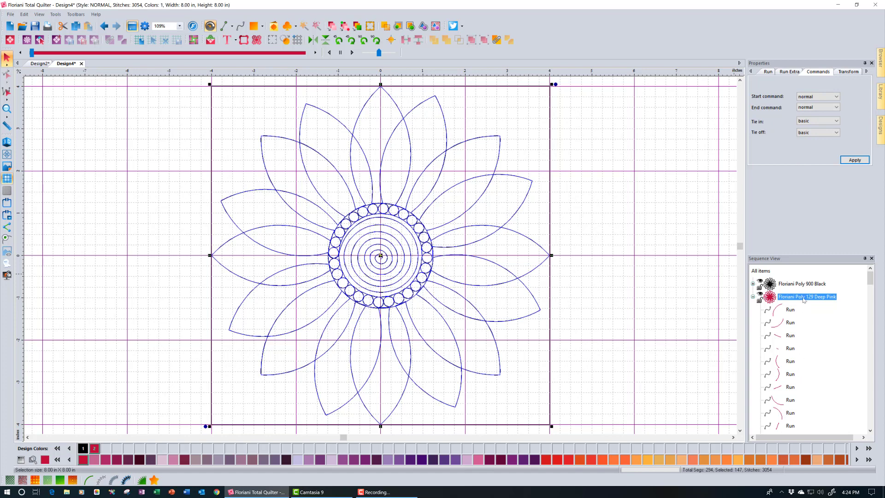
{"action": "left_click", "coordinate": [829, 124]}
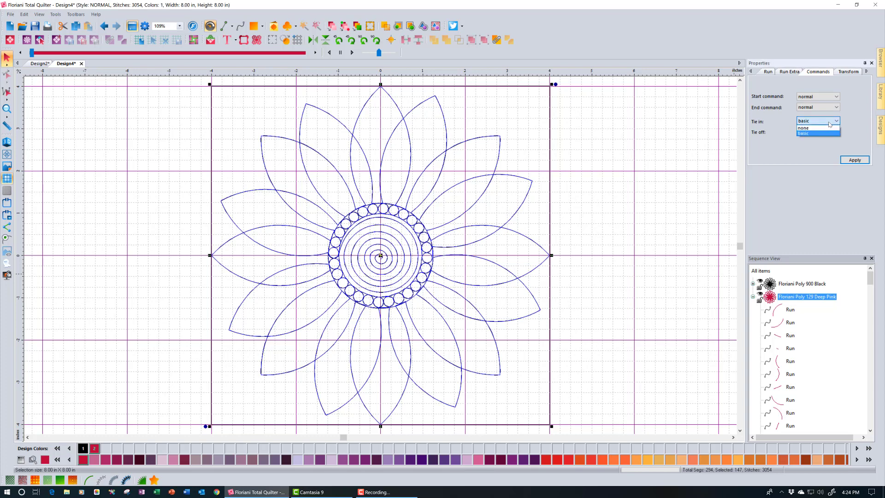
{"action": "left_click", "coordinate": [823, 128]}
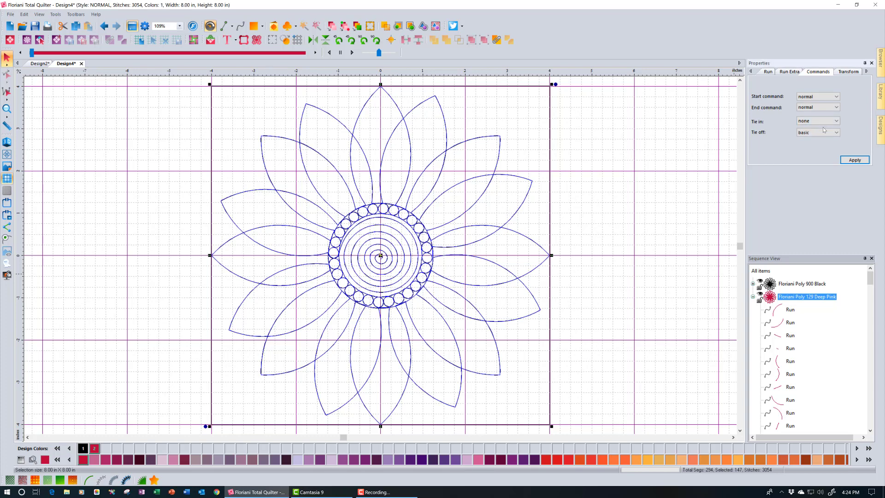
{"action": "left_click", "coordinate": [820, 135]}
{"action": "left_click", "coordinate": [819, 139]}
{"action": "left_click", "coordinate": [850, 159]}
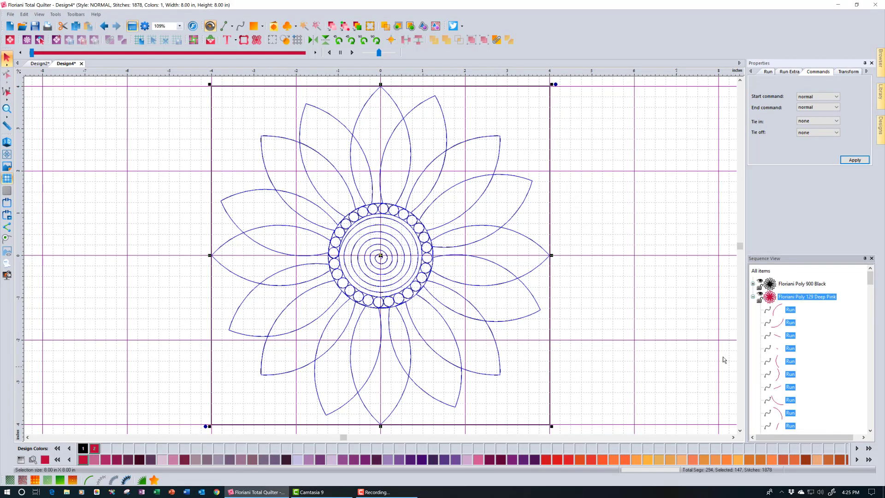
Step: Set the tie in of the first Deep Pink run segment in the stitching sequence to basic
{"action": "left_click", "coordinate": [811, 332]}
{"action": "left_click", "coordinate": [790, 309]}
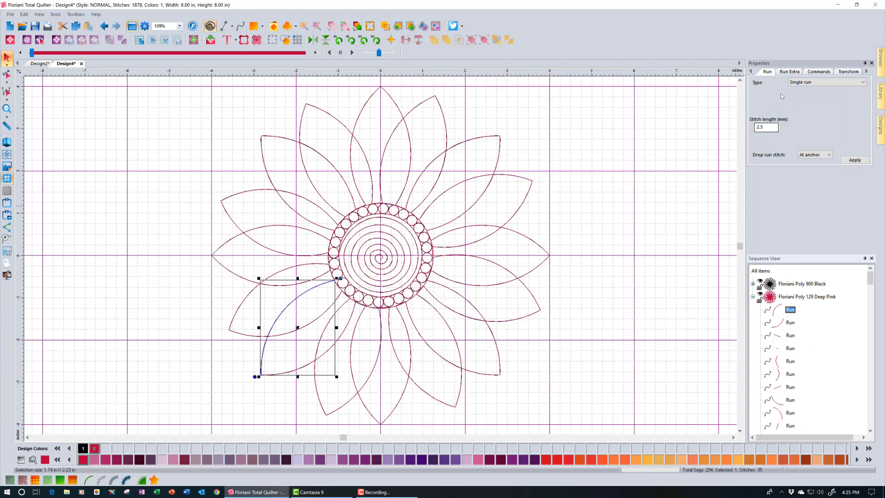
{"action": "left_click", "coordinate": [822, 72]}
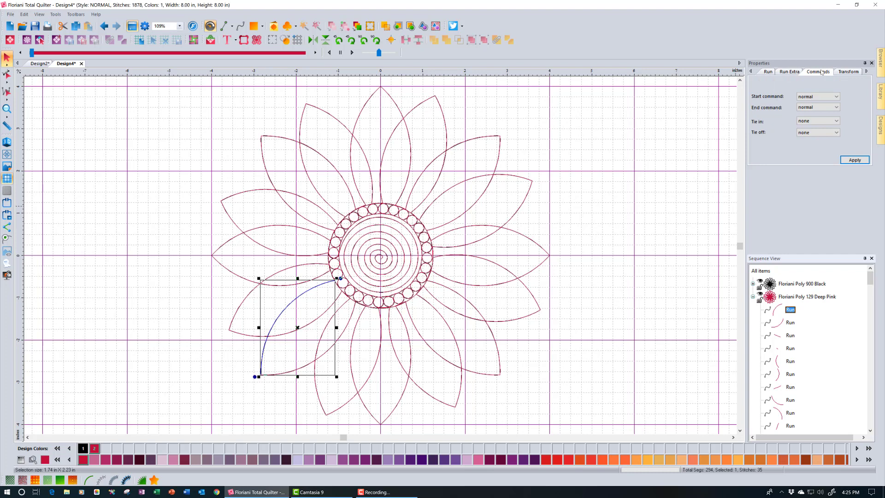
{"action": "left_click", "coordinate": [820, 123]}
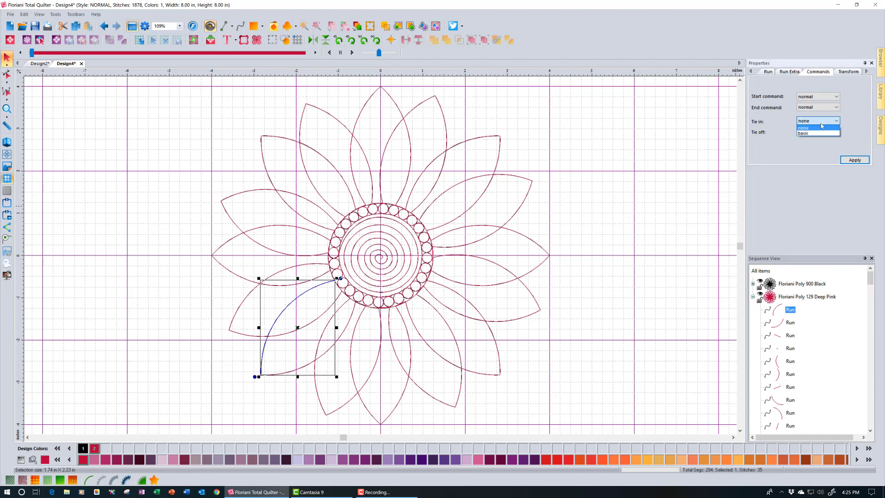
{"action": "left_click", "coordinate": [856, 160]}
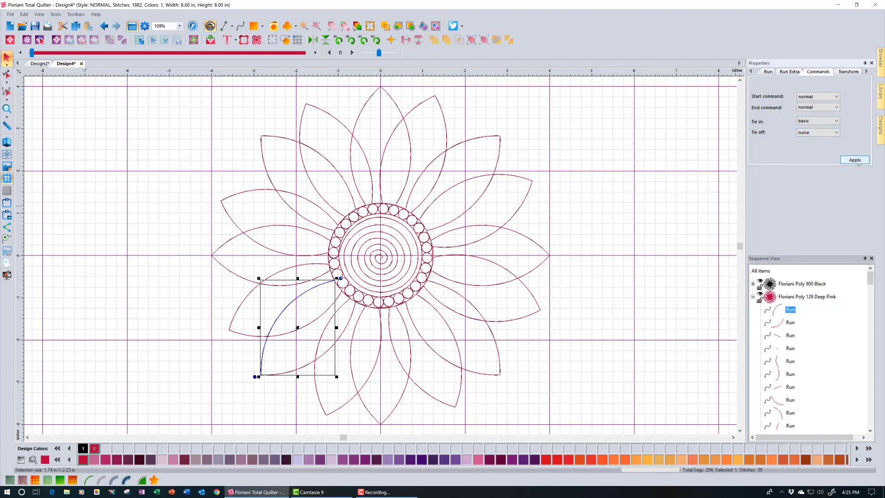
Step: Set the tie off of the last Deep Pink run segment, at the flower's center, to basic
{"action": "left_click_drag", "start_coordinate": [870, 278], "coordinate": [870, 421]}
{"action": "left_click", "coordinate": [789, 427]}
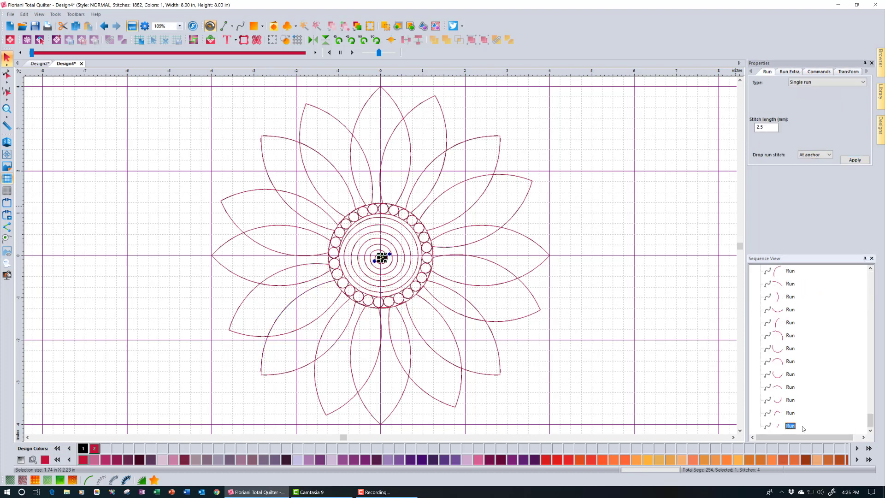
{"action": "left_click", "coordinate": [818, 72]}
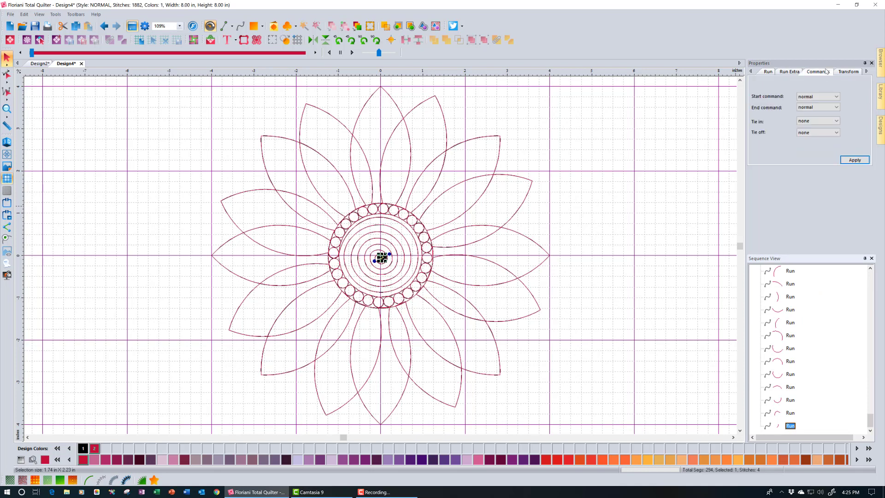
{"action": "left_click", "coordinate": [833, 133]}
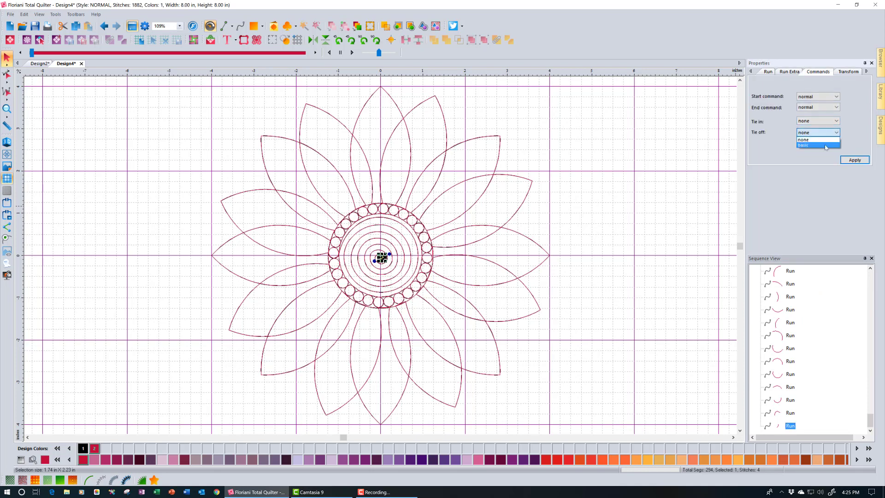
{"action": "left_click", "coordinate": [829, 148]}
{"action": "left_click", "coordinate": [854, 160]}
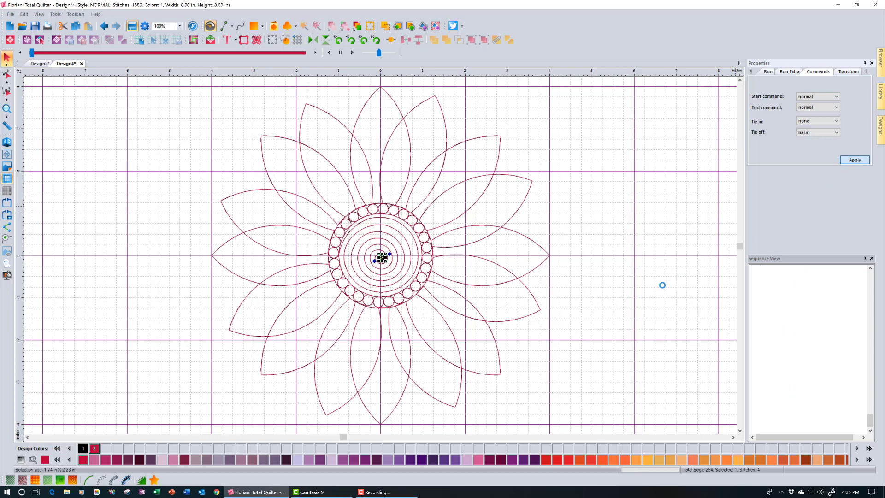